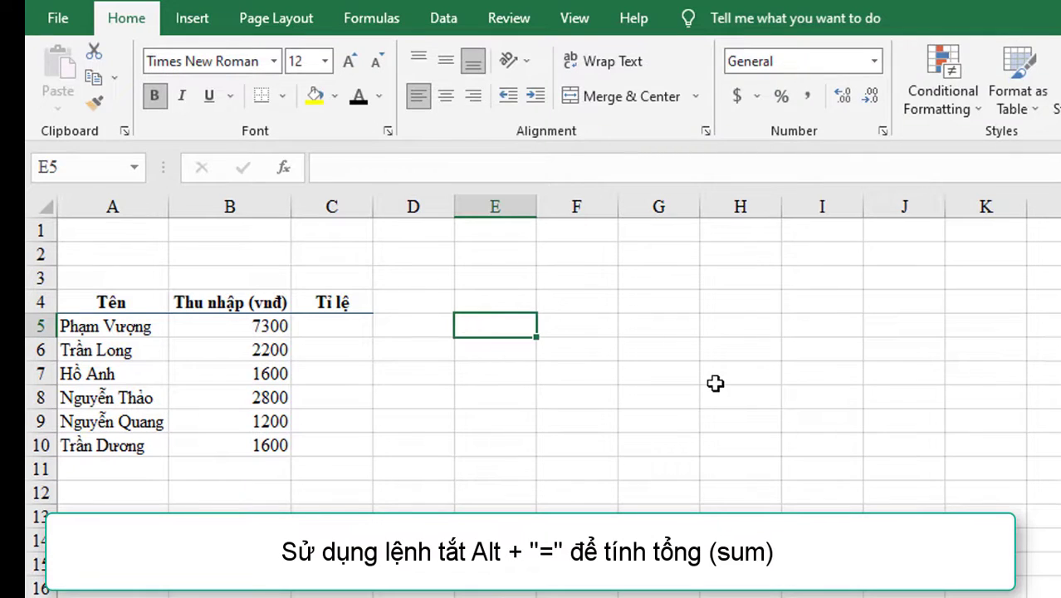
Enter the note 'Sử dụng lệnh tắt Alt + "=" để tính tổng' in cell E5
type("Sử dụng lệnh")
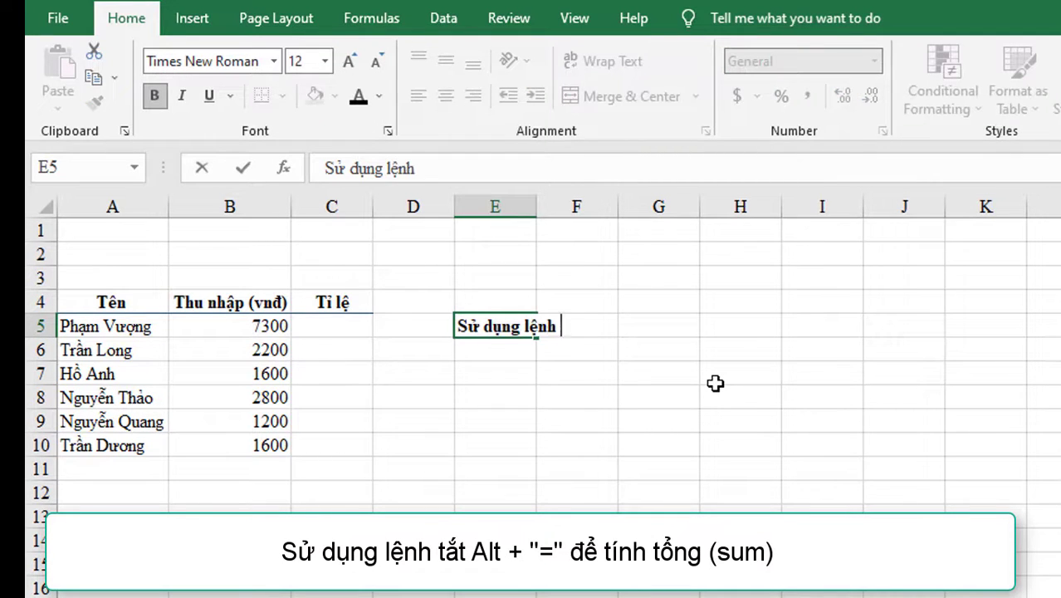
type(" tắt")
key("alt")
key("t")
left_click(485, 169)
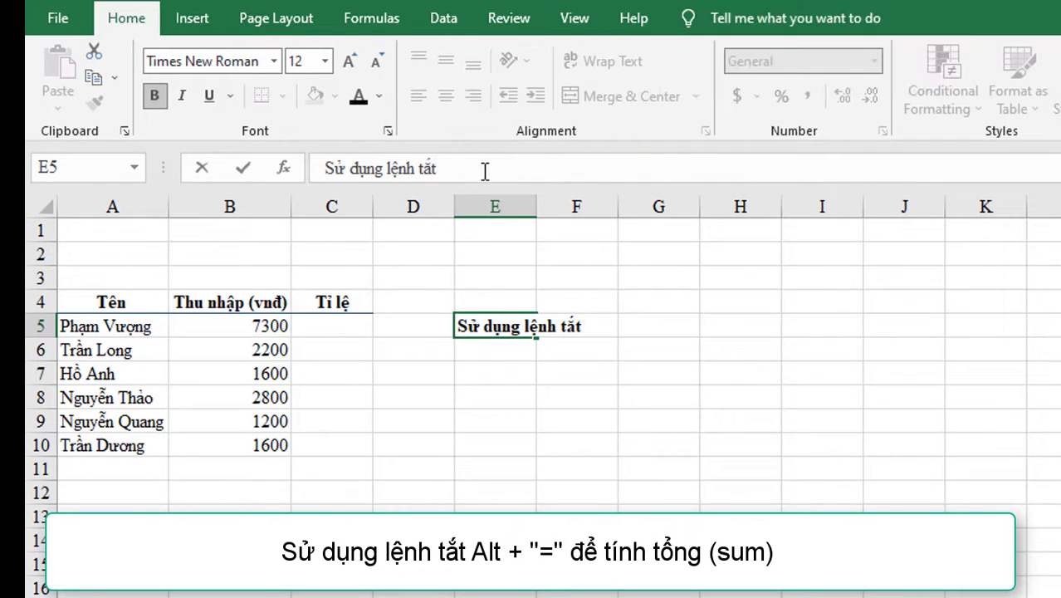
type("Alt + \"=")
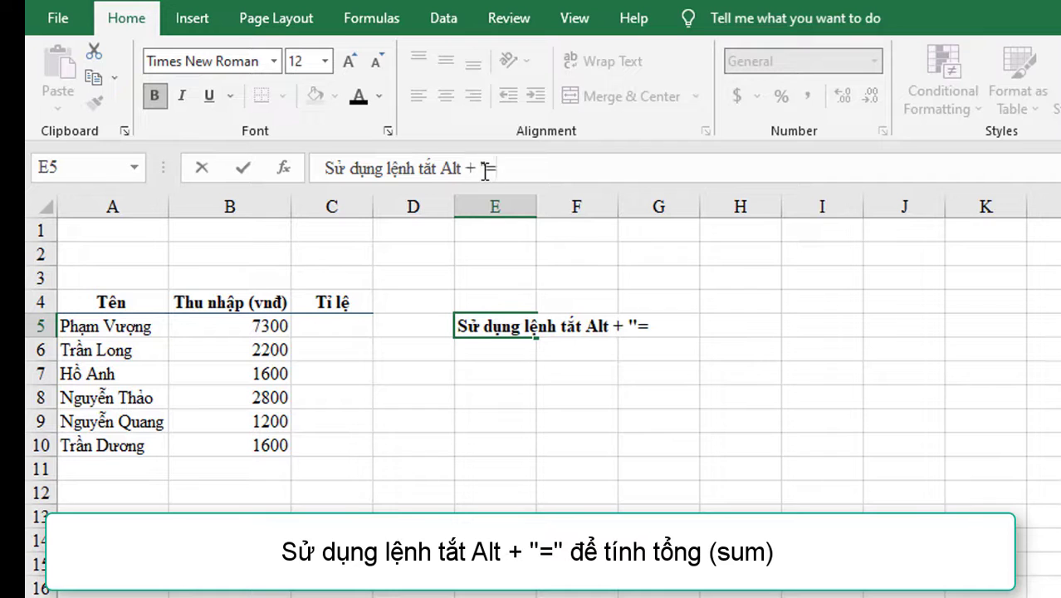
type(" để tinh tổng")
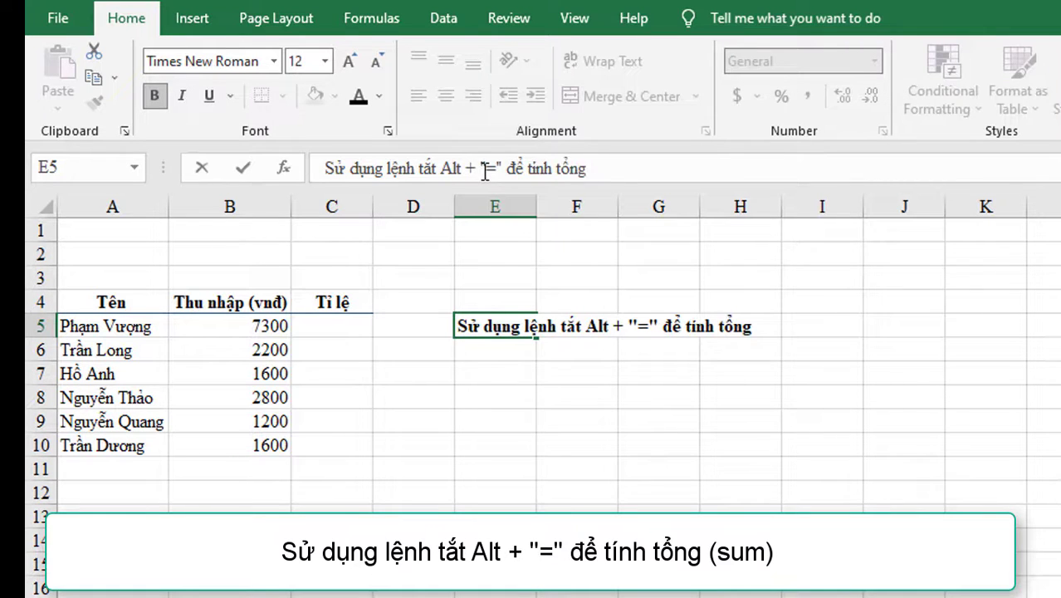
key("Return")
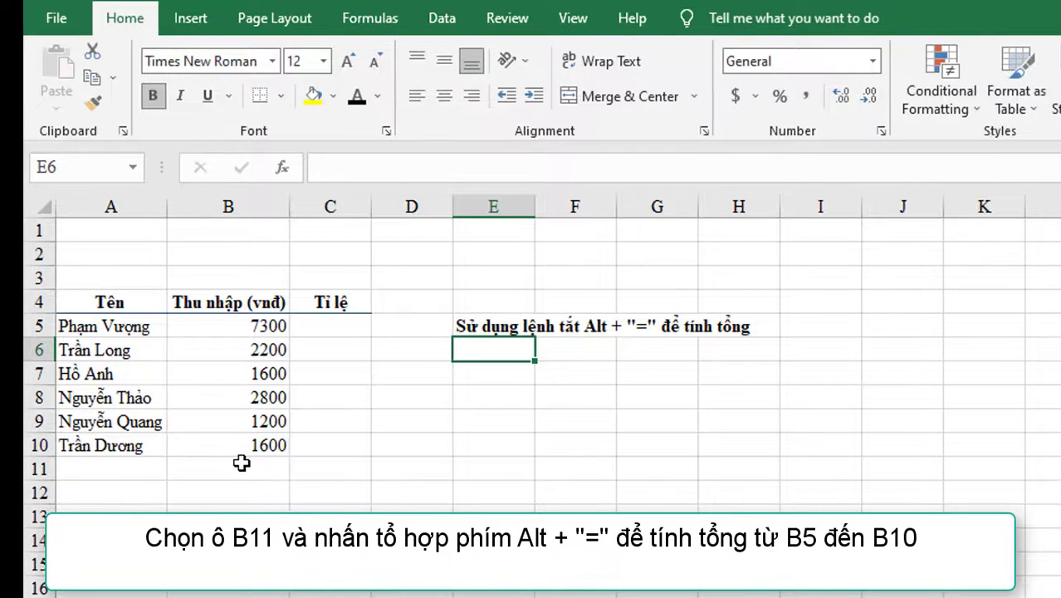
AutoSum B5:B10 into B11 with Alt+= to get the 16700 total
left_click(238, 464)
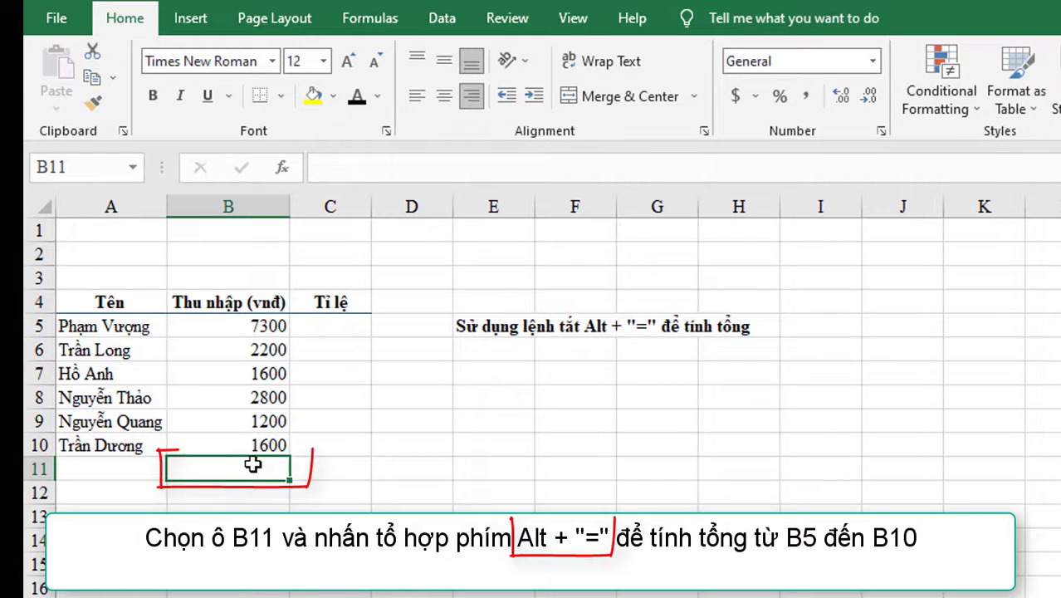
key("alt+equal")
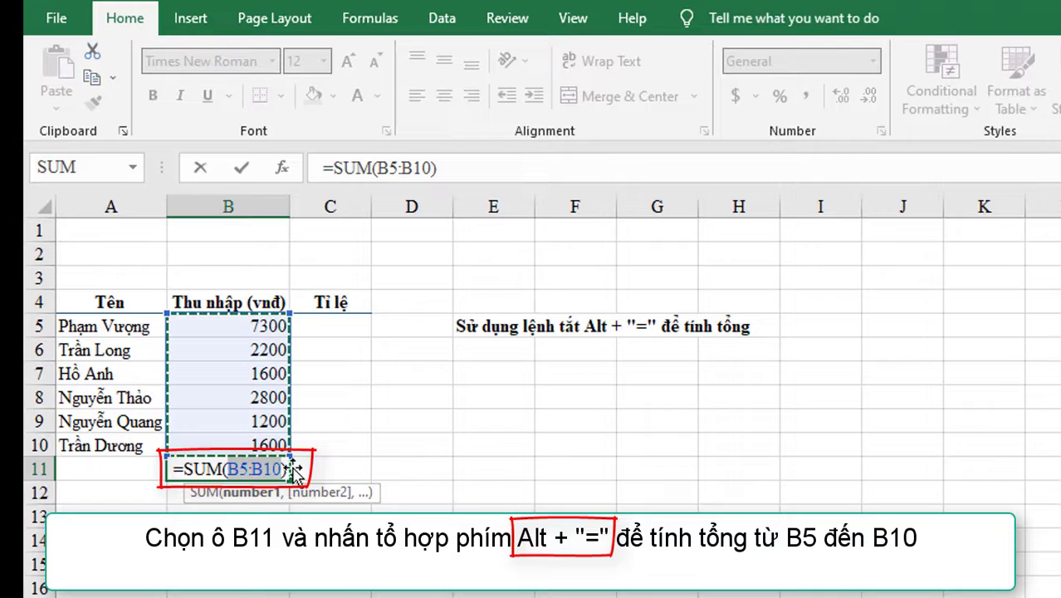
key("Return")
Make the 16700 total in B11 bold
left_click(259, 470)
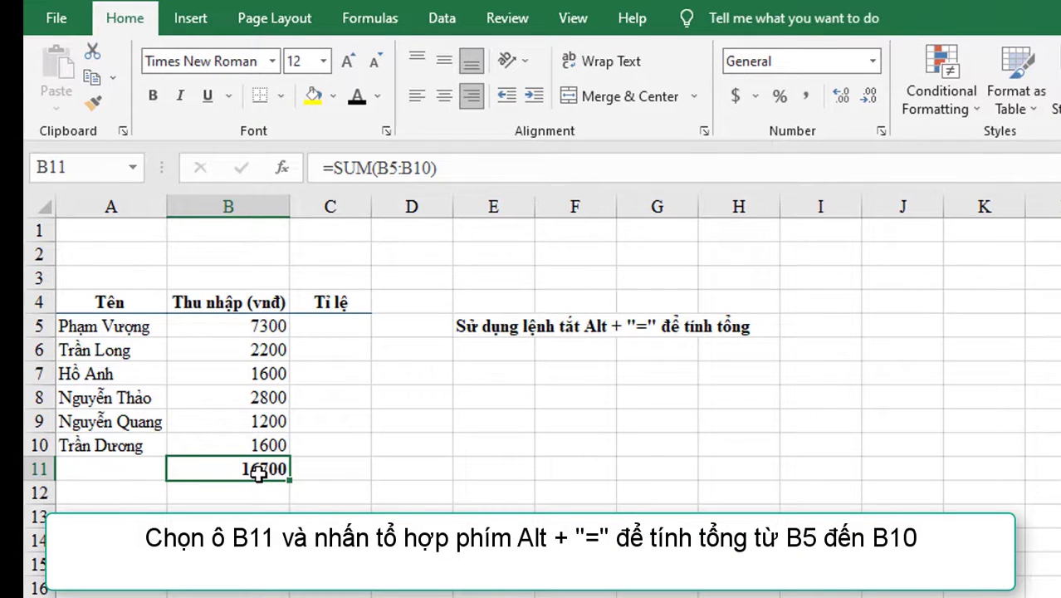
key("ctrl+b")
left_click(332, 541)
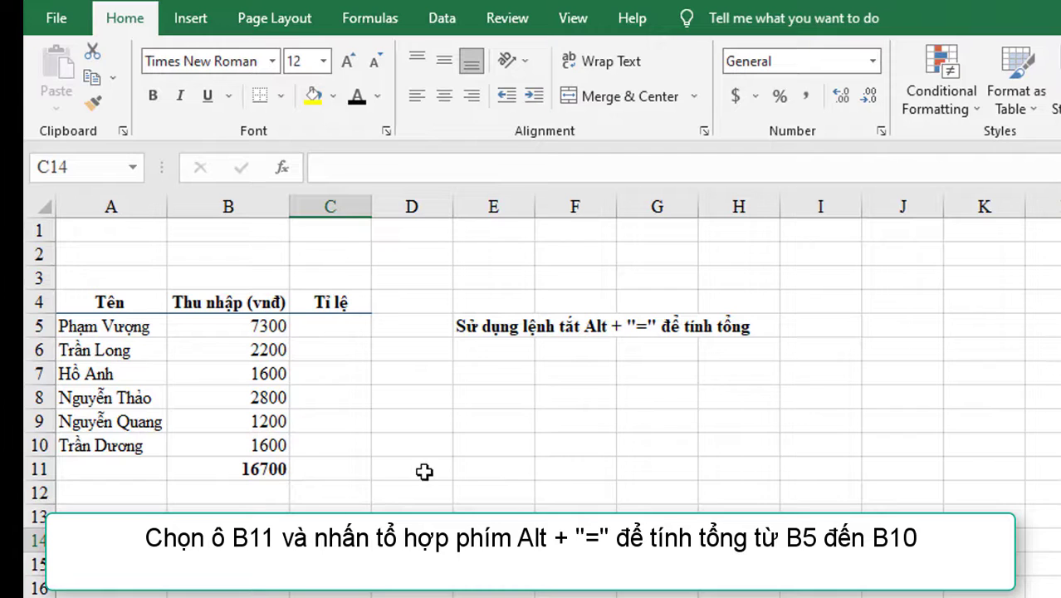
left_click(453, 354)
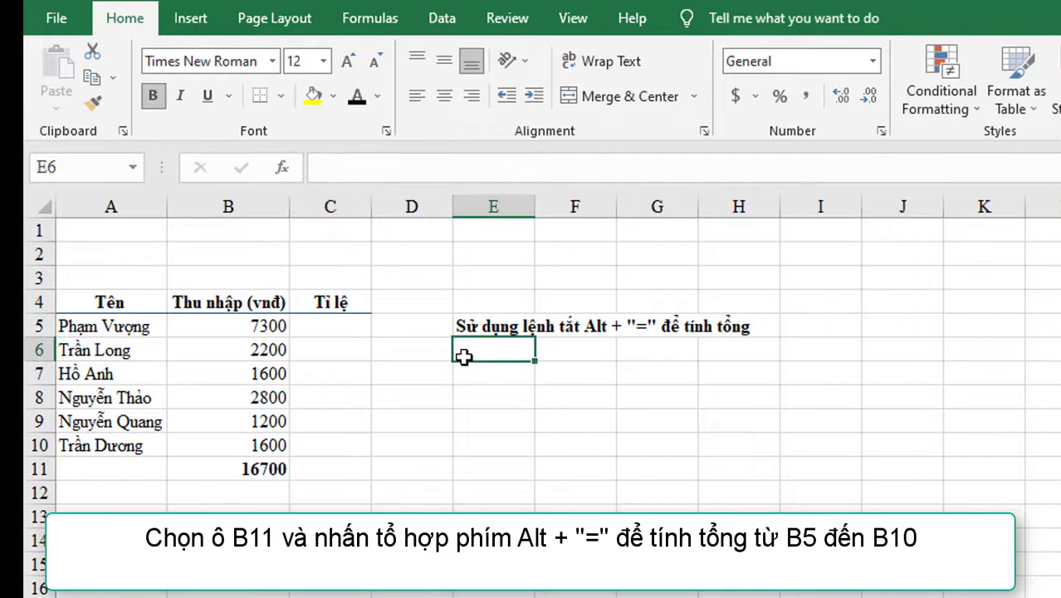
left_click(257, 464)
Enter the note 'Đưa Text vào hàm chữ số' in E6, correcting the mistyped ending
left_click(460, 353)
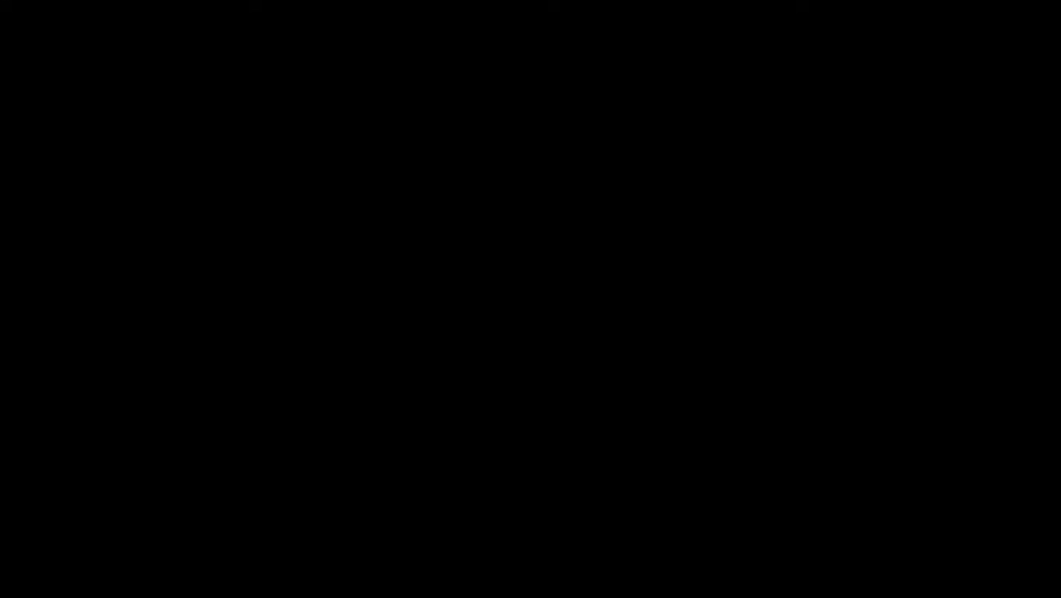
type("Đưa")
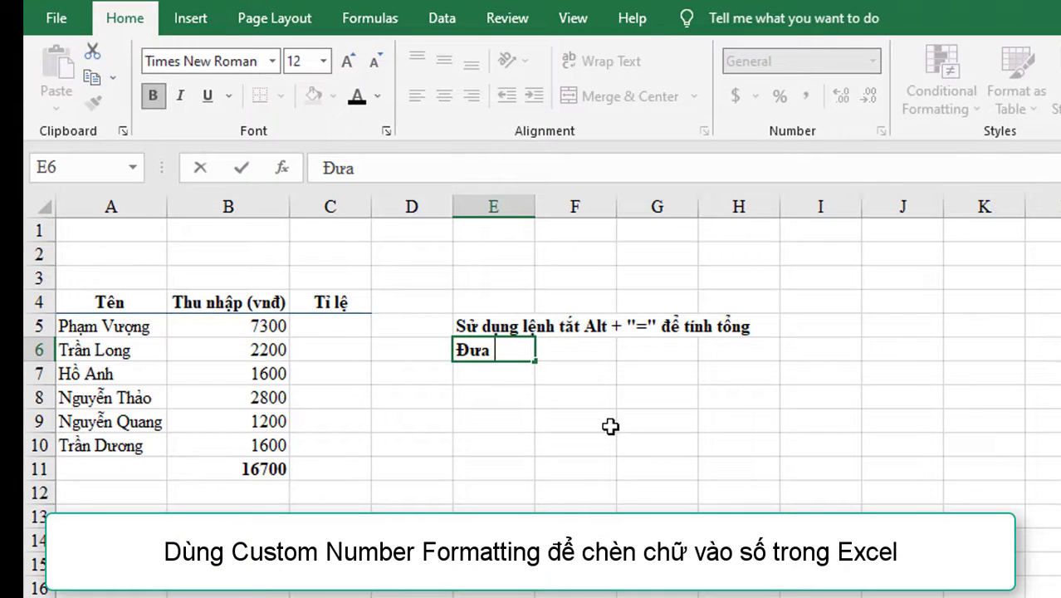
type("Text va")
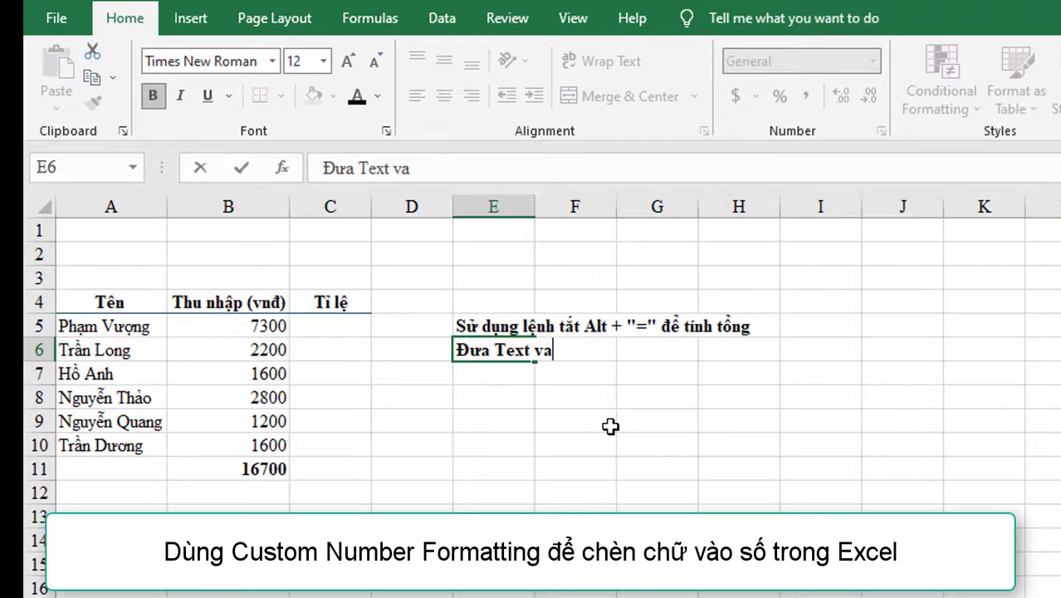
type("o ham")
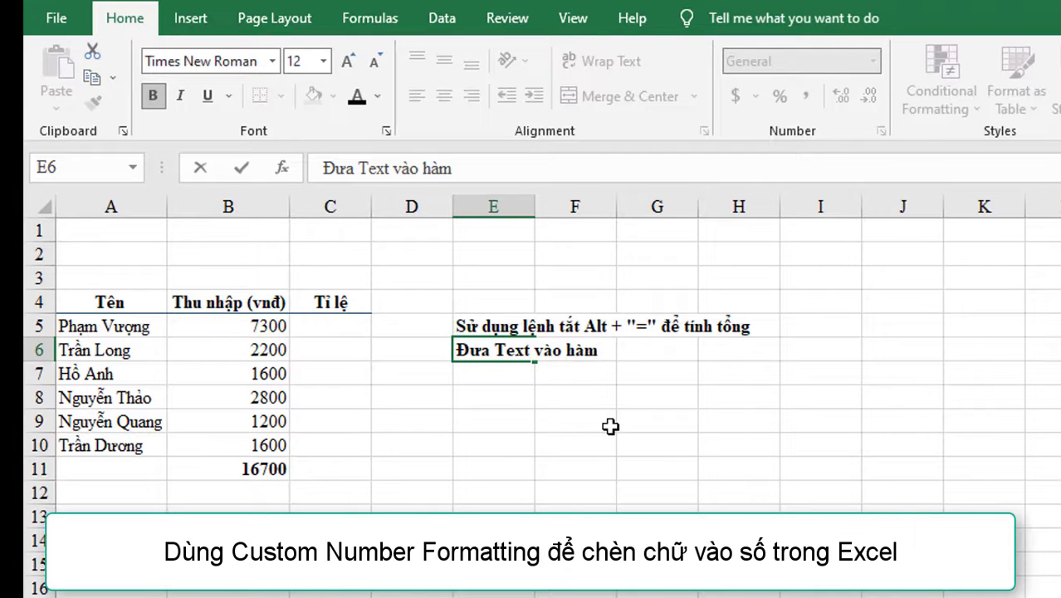
type("có")
key("BackSpace")
key("BackSpace")
type("ch")
type("ư")
type("s")
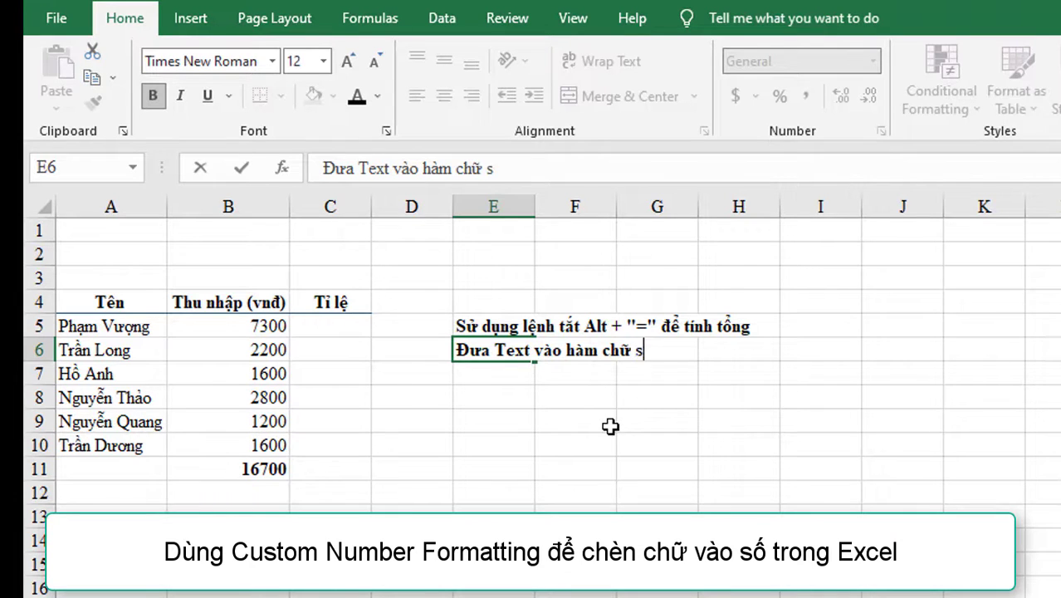
type("ố")
key("Return")
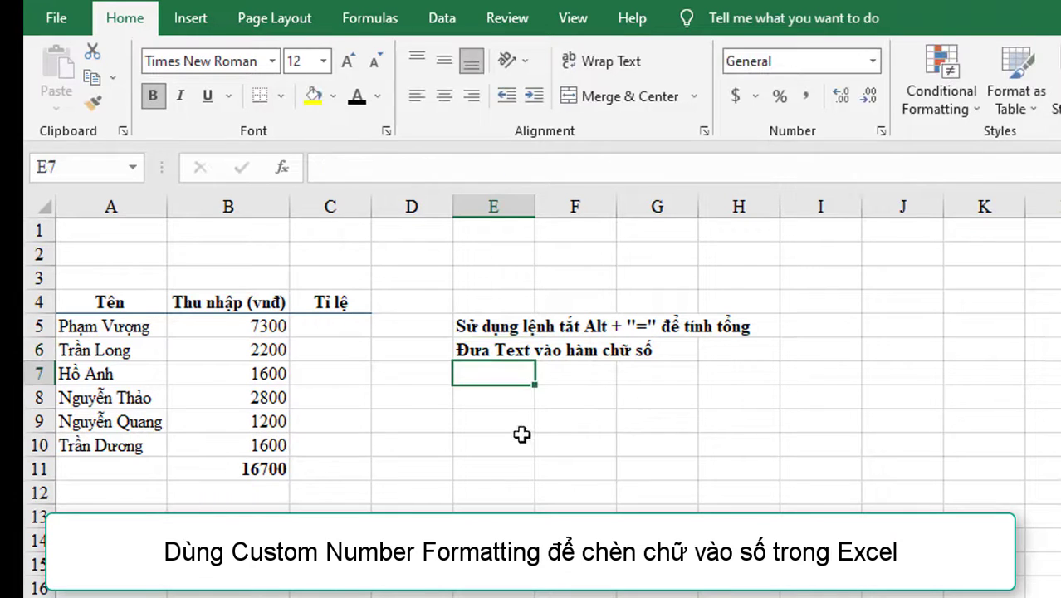
Change B11's formula to ="Tổng: " & SUM(B5:B10) so it reads 'Tổng: 16700'
left_click(262, 471)
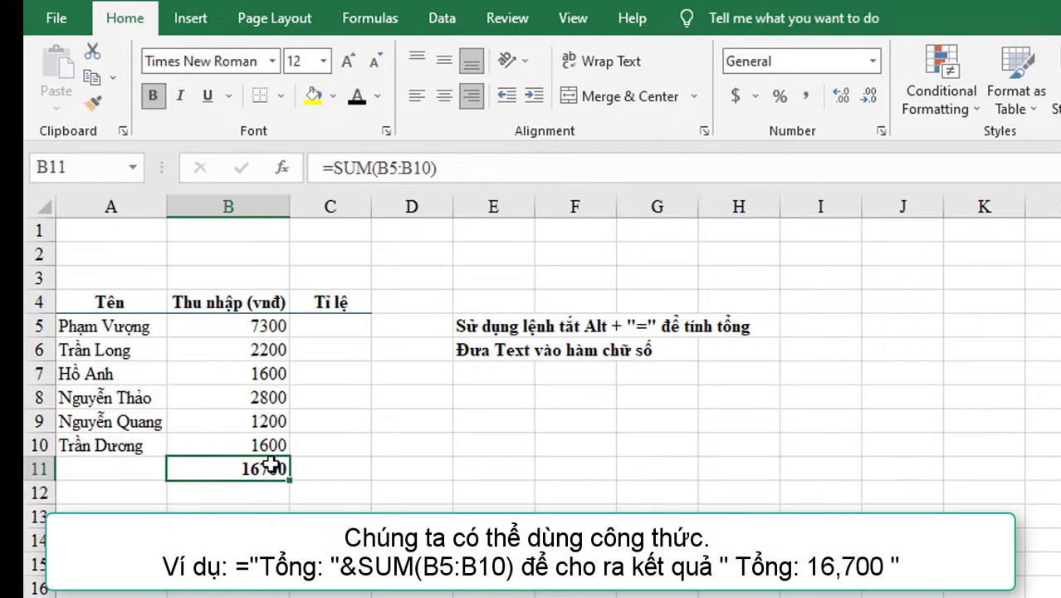
left_click(447, 168)
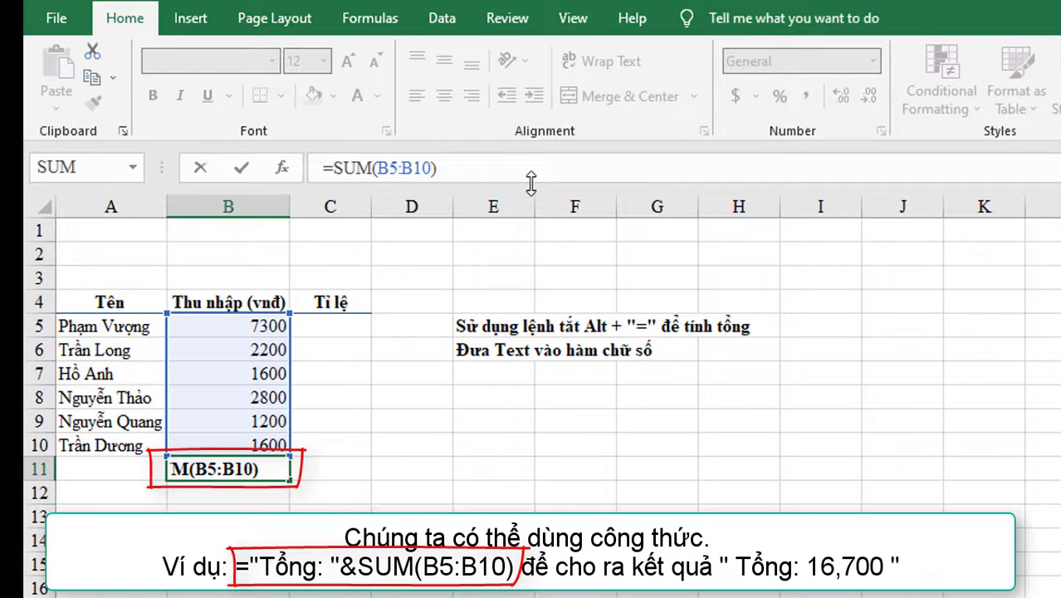
left_click(333, 168)
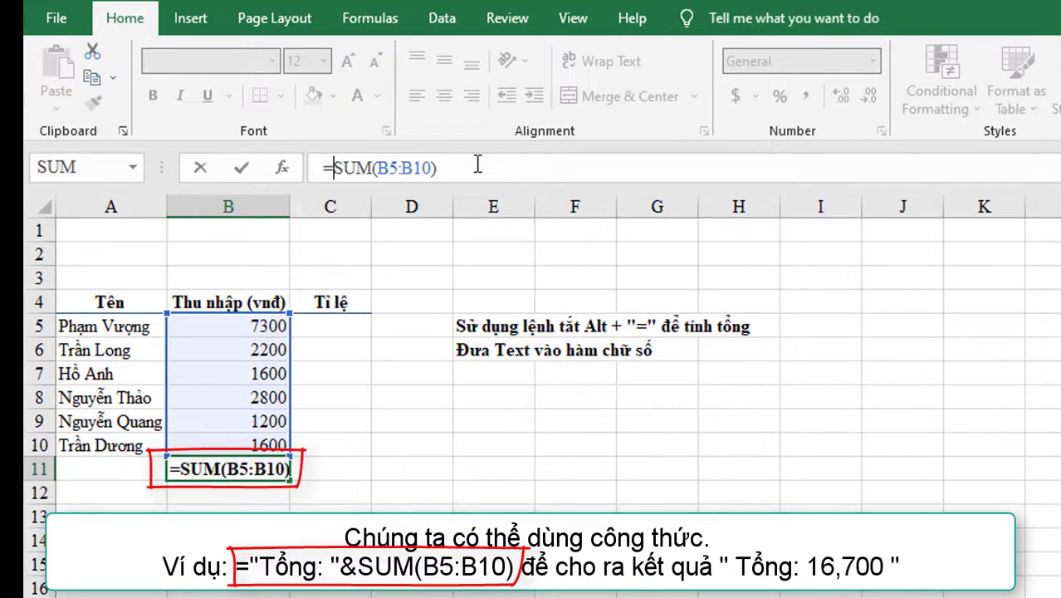
type("\"T")
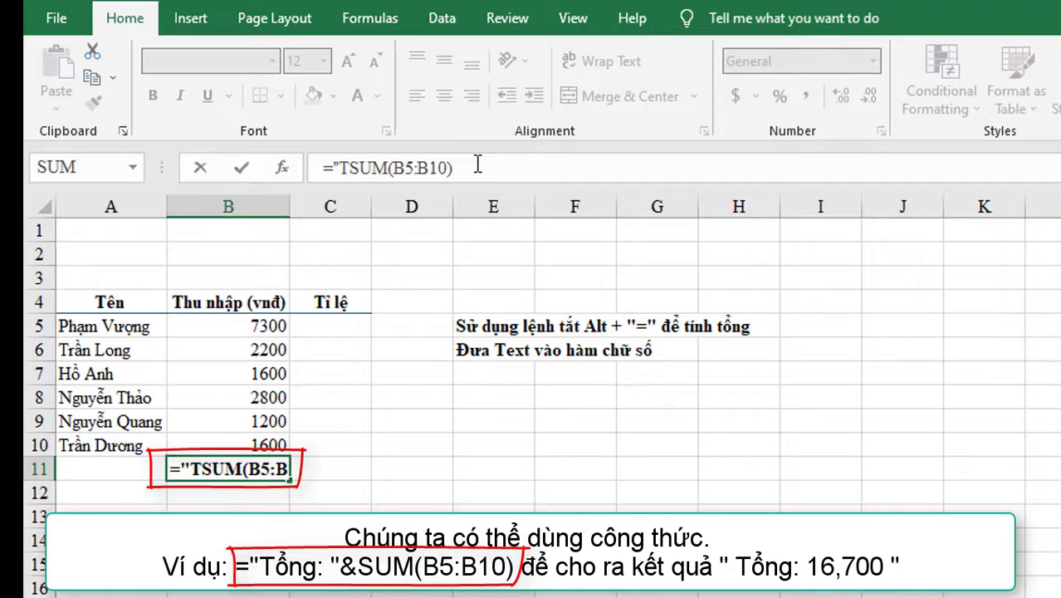
type("ông")
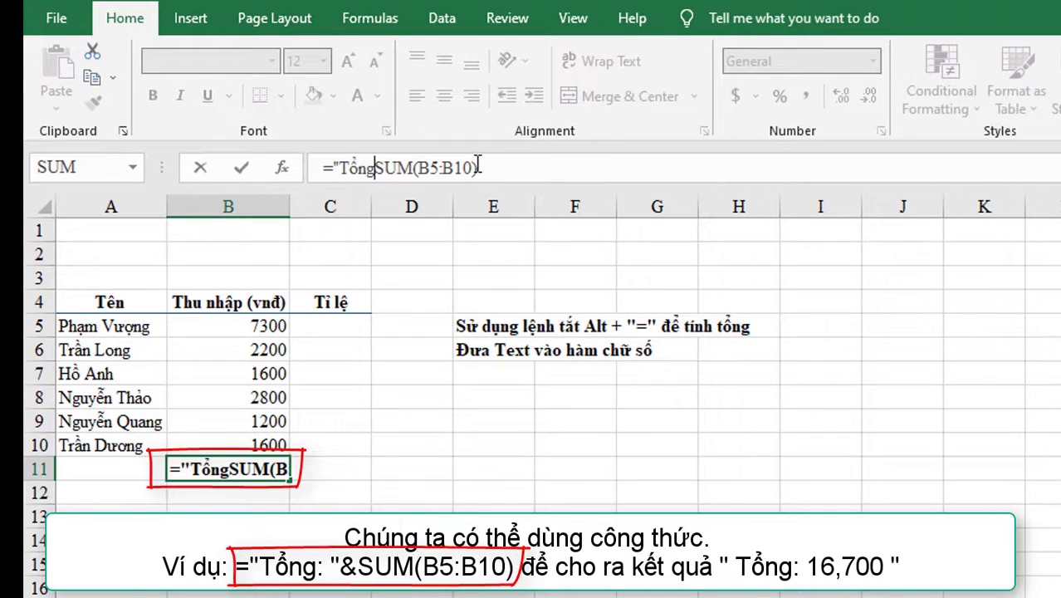
type(": ")
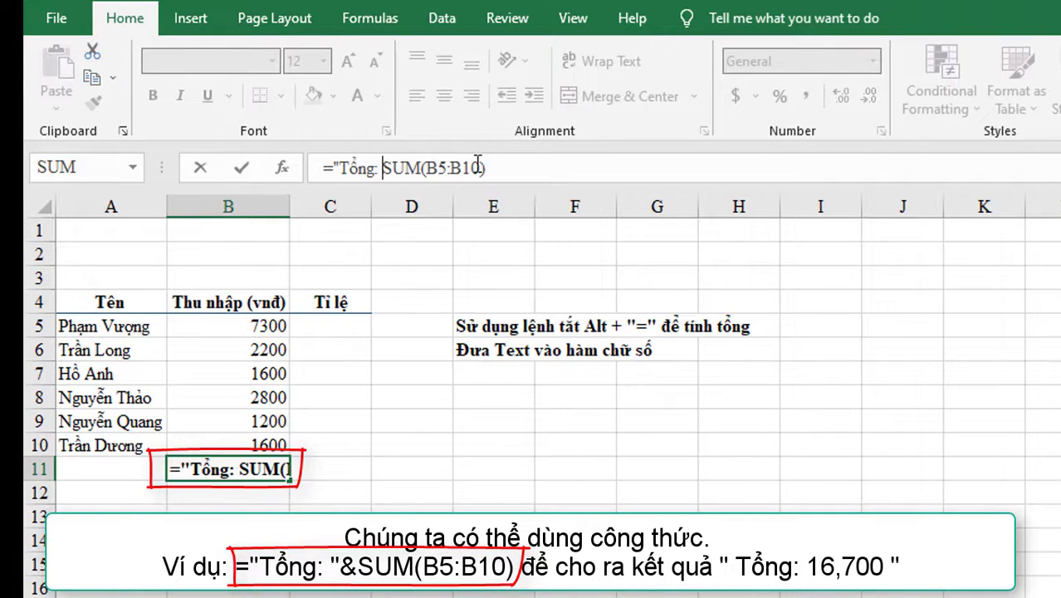
type("\" &")
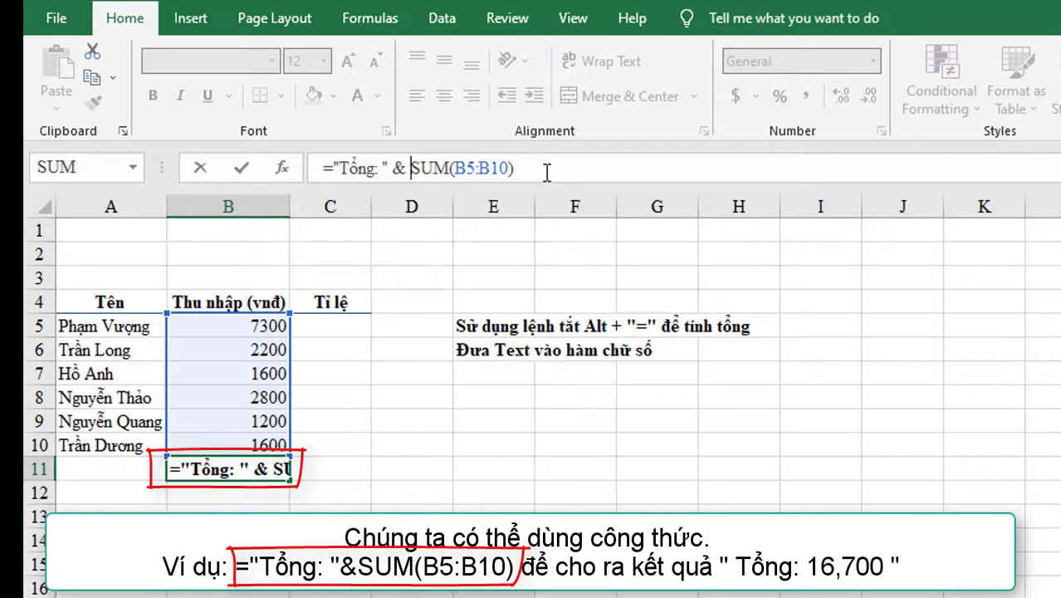
left_click_drag(522, 168, 337, 169)
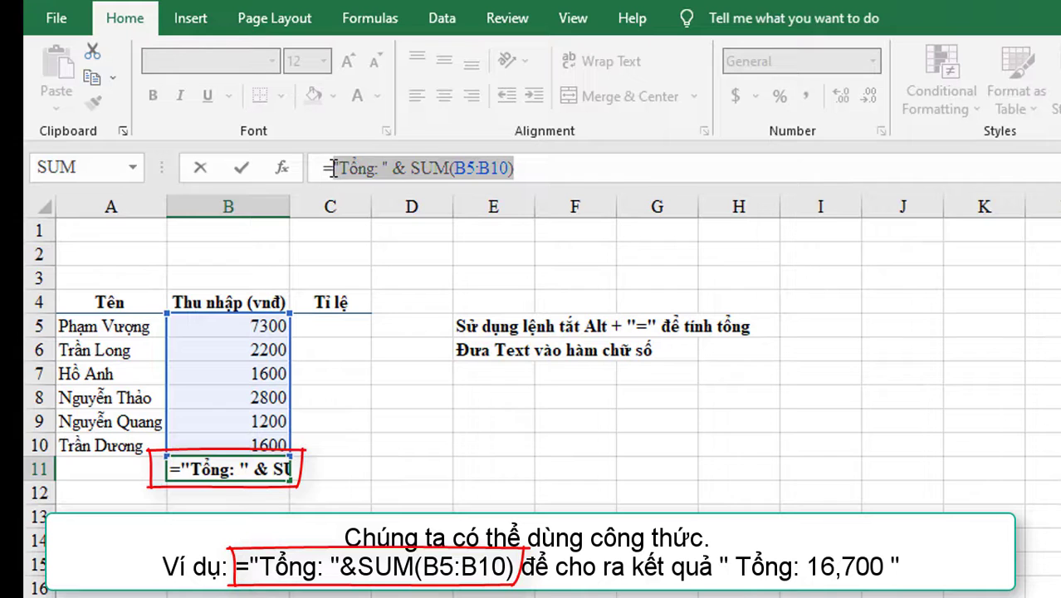
left_click(571, 172)
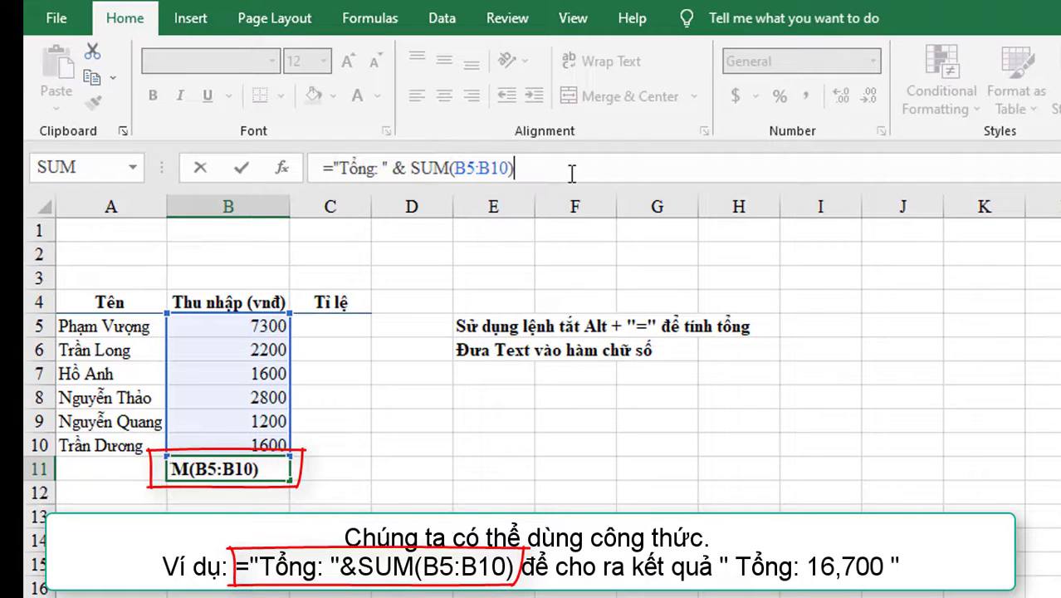
key("Return")
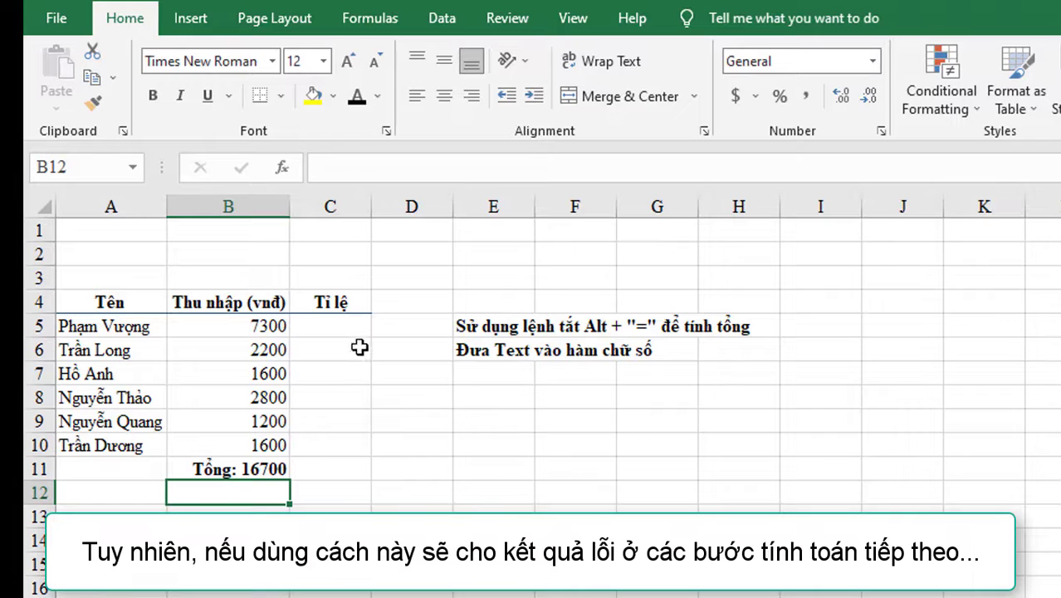
left_click(342, 328)
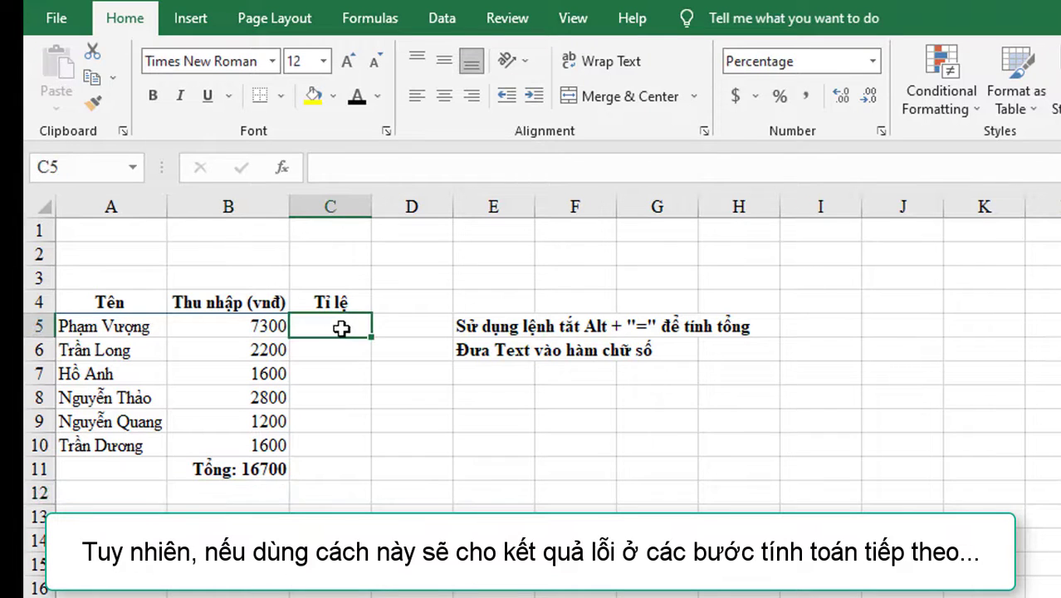
Enter =B5/B11 in C5, which returns #VALUE! because B11 now holds text
left_click(269, 467)
left_click(323, 330)
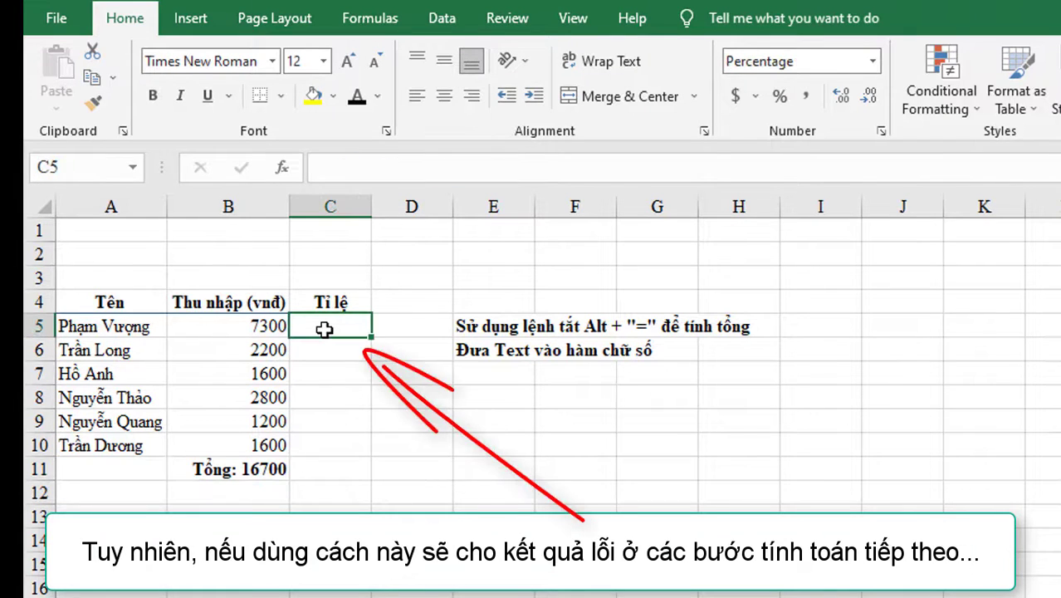
type("=")
left_click(265, 325)
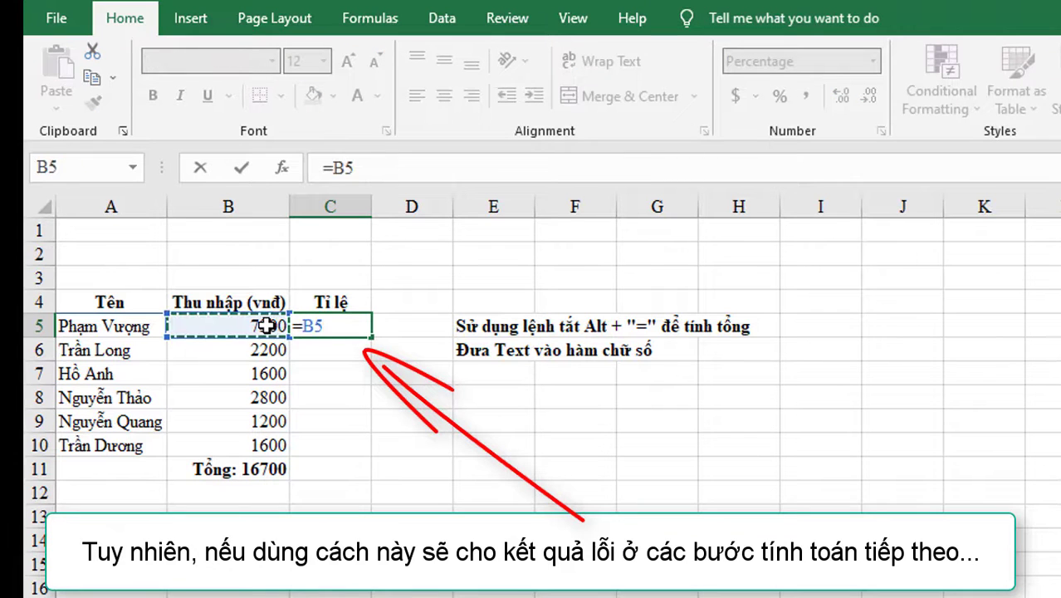
type("/")
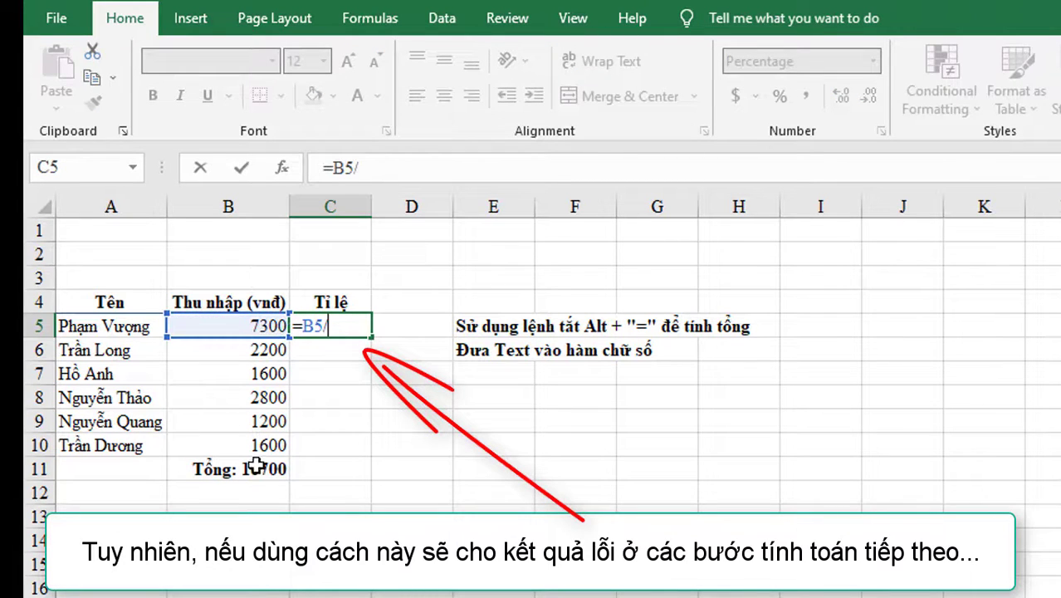
left_click(256, 469)
key("Return")
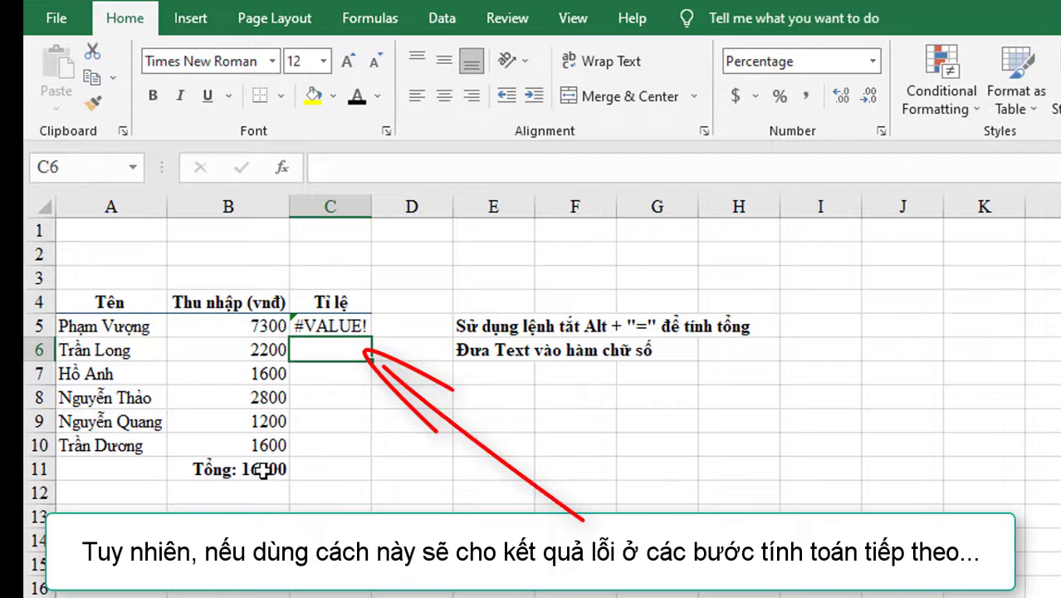
left_click(365, 328)
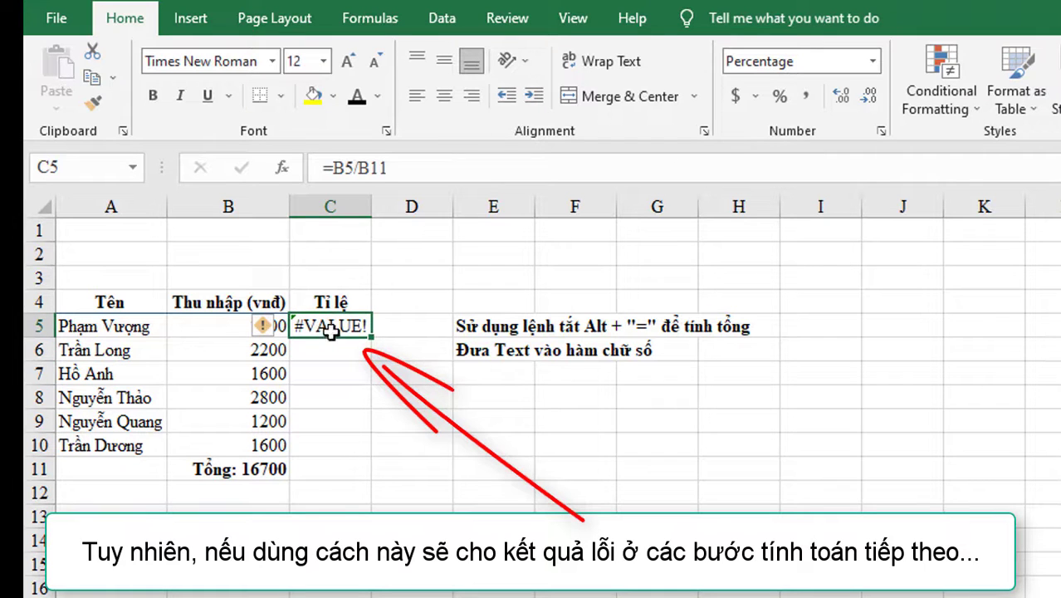
left_click(465, 374)
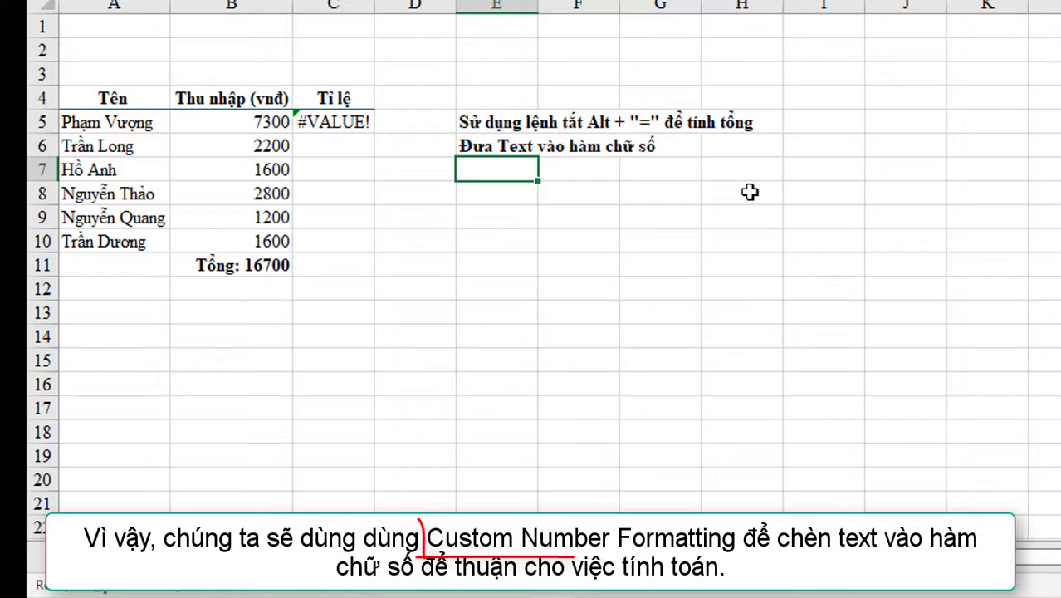
Add the note about using Custom Number Formatting to insert text in E7, then open Format Cells for B11
type("Sử")
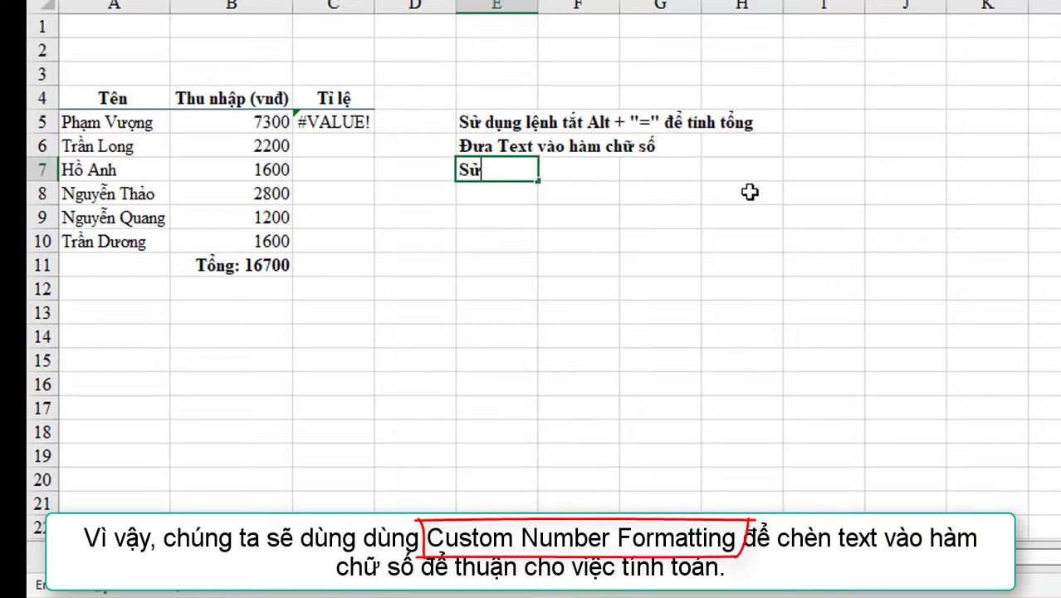
type(" dung h")
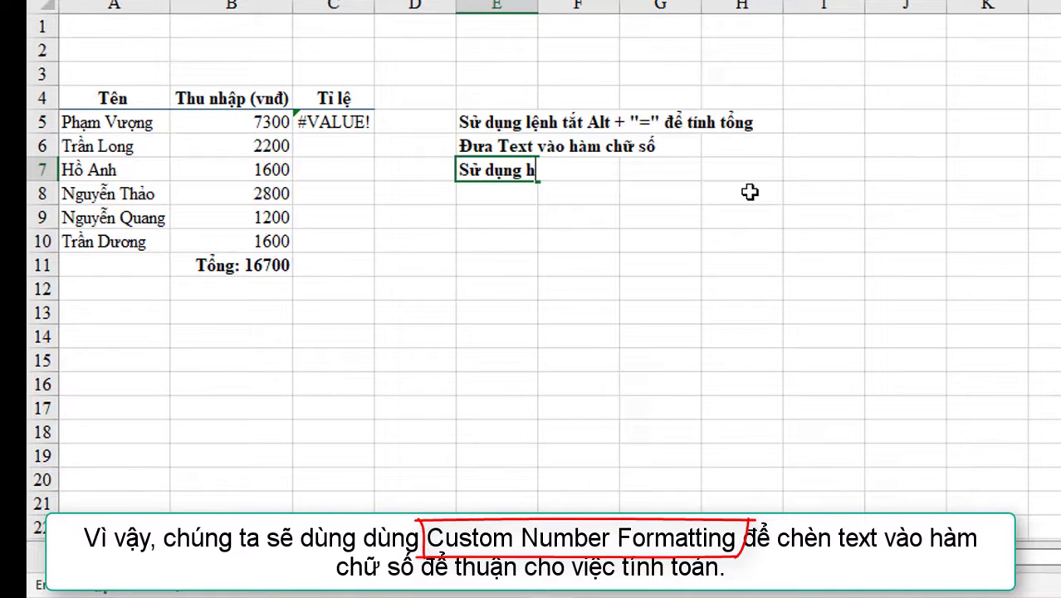
type("ộp thoai")
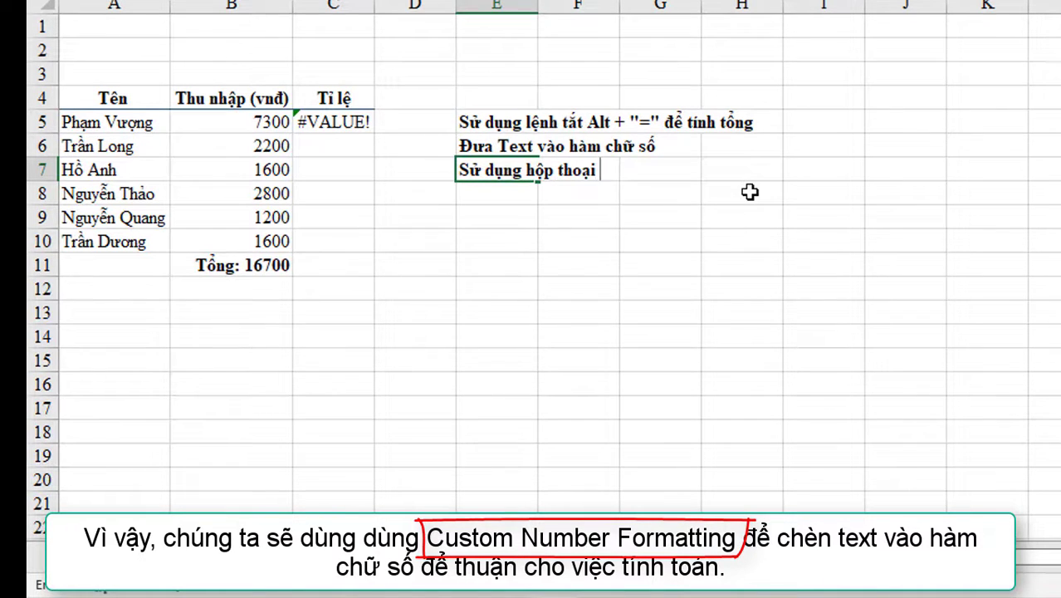
type(" Cust")
type("om")
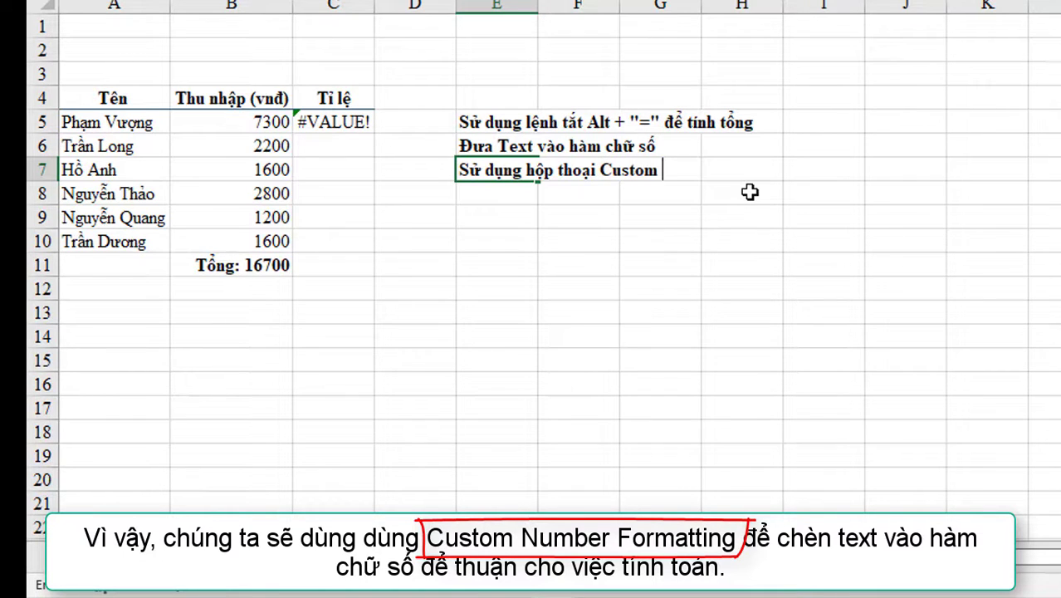
type("Num")
type("ber ")
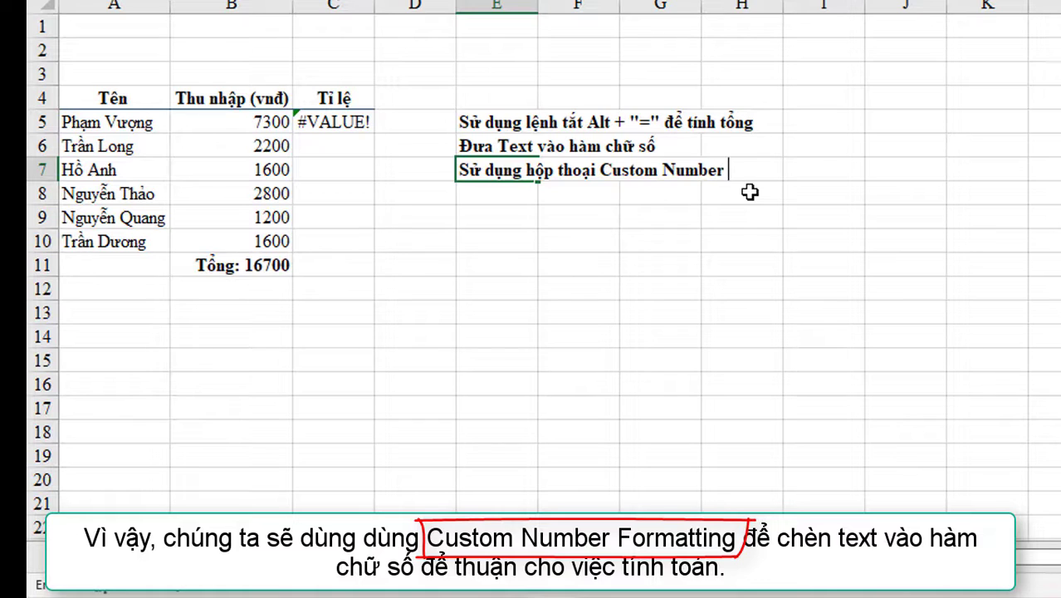
type("Forma")
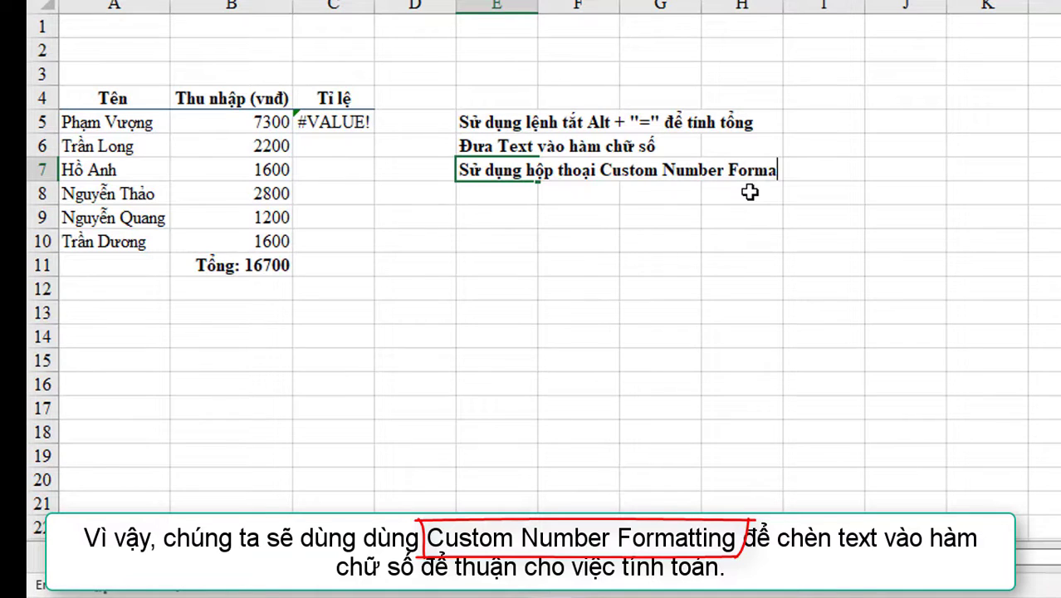
type("tting")
type(" đê")
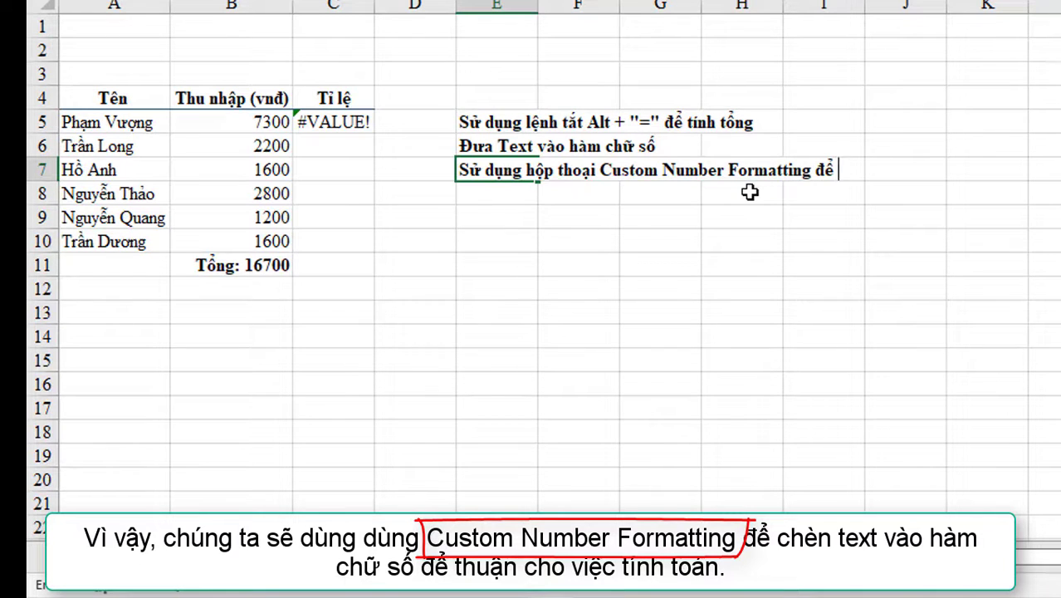
type("ch")
type("èn ")
type("Te")
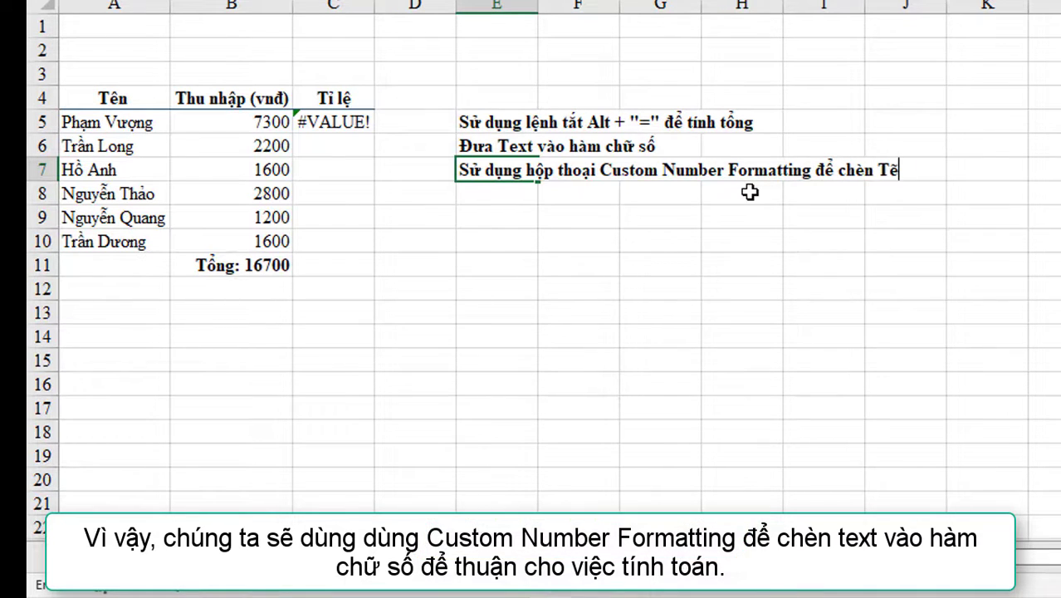
type("x")
type("vao")
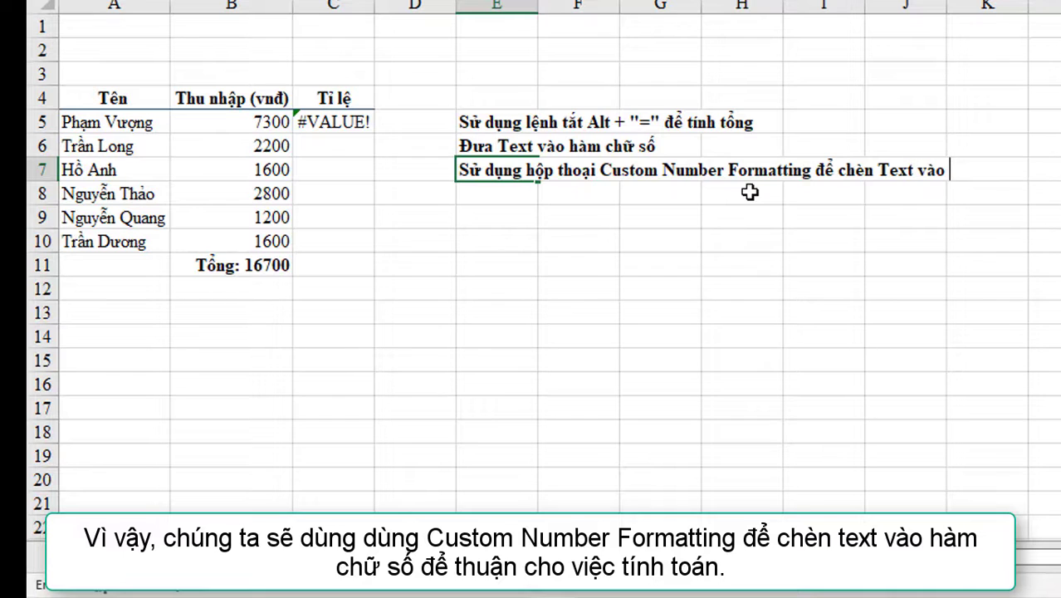
type("hamso")
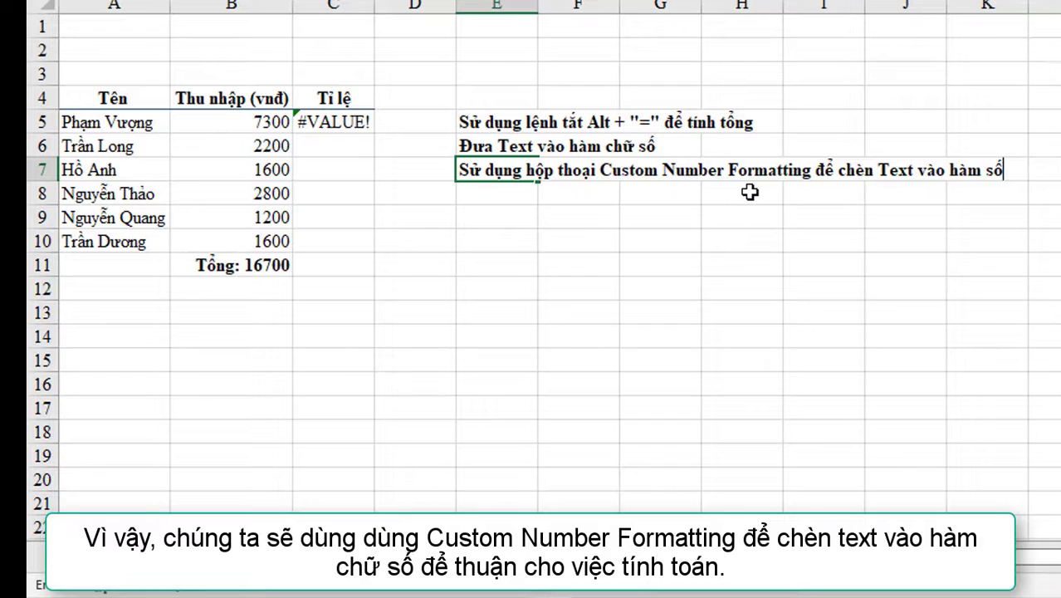
key("Return")
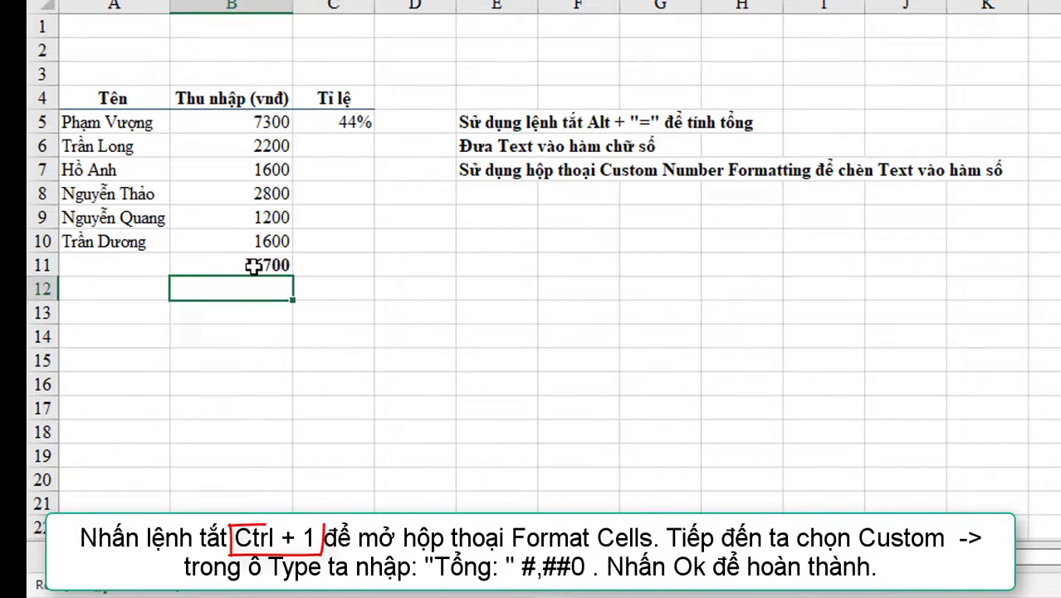
left_click(260, 264)
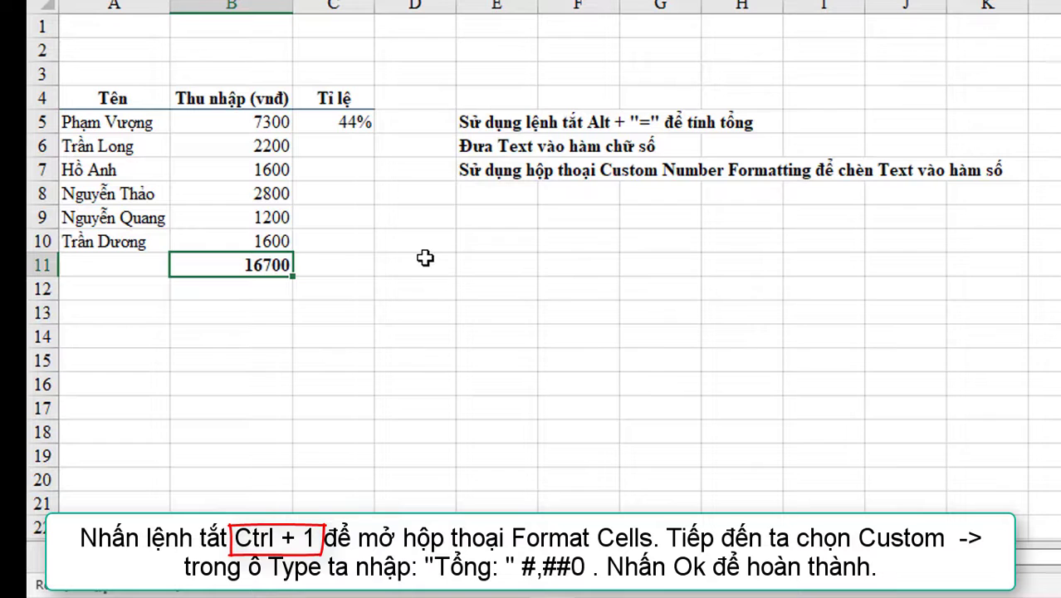
key("ctrl+1")
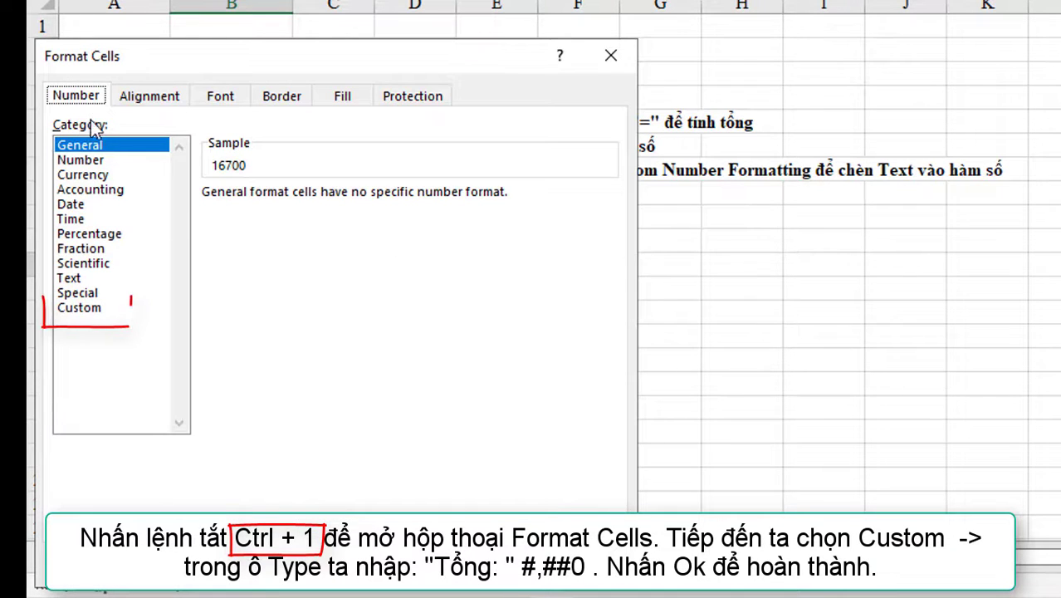
Pick the Custom #,##0 code and prefix it with "Tổng: " in the Type box
left_click(80, 315)
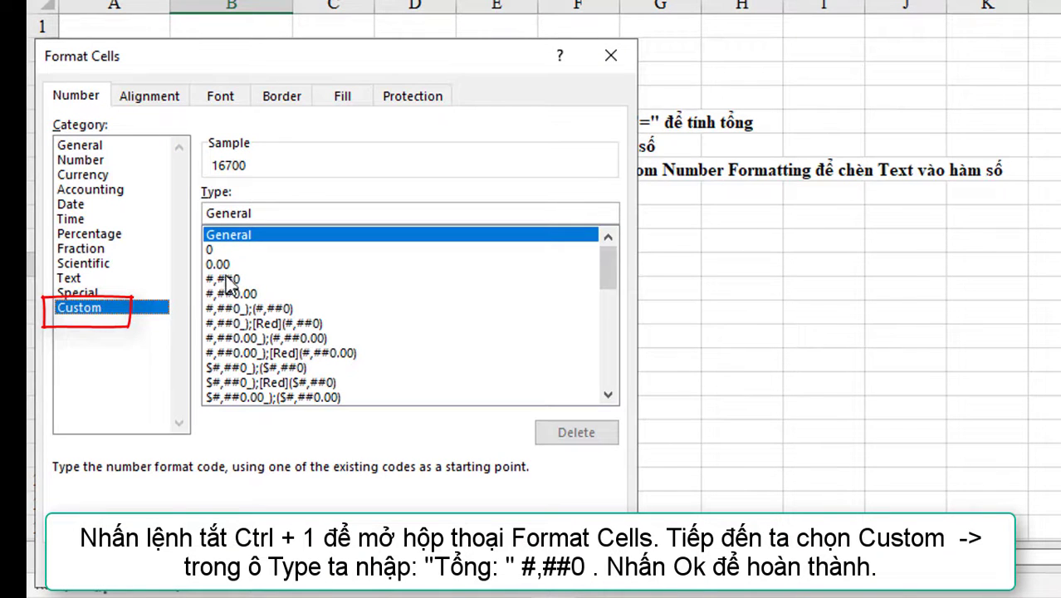
left_click(262, 279)
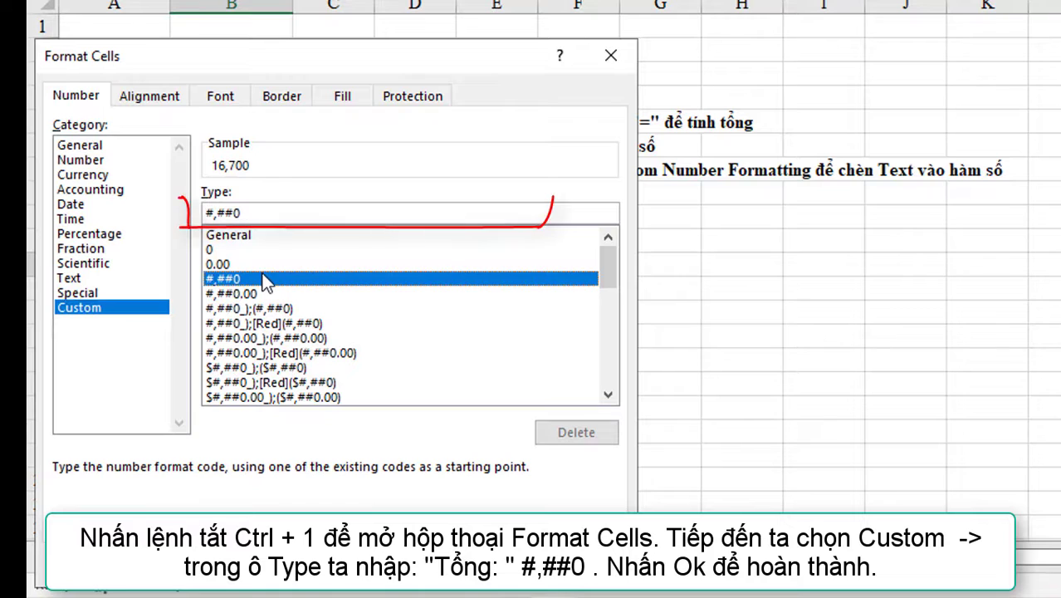
left_click(207, 212)
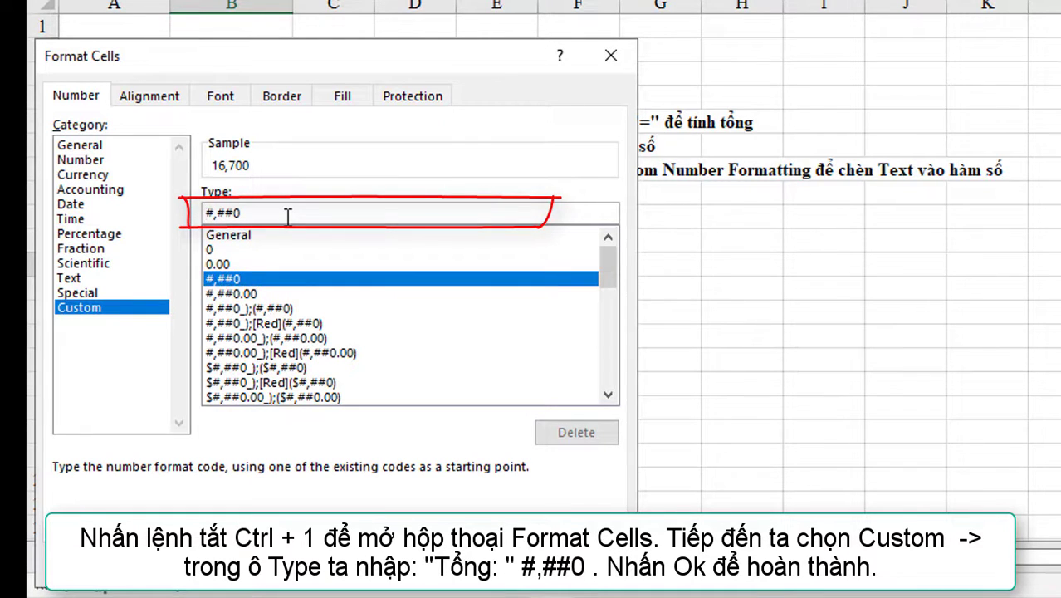
type("\"")
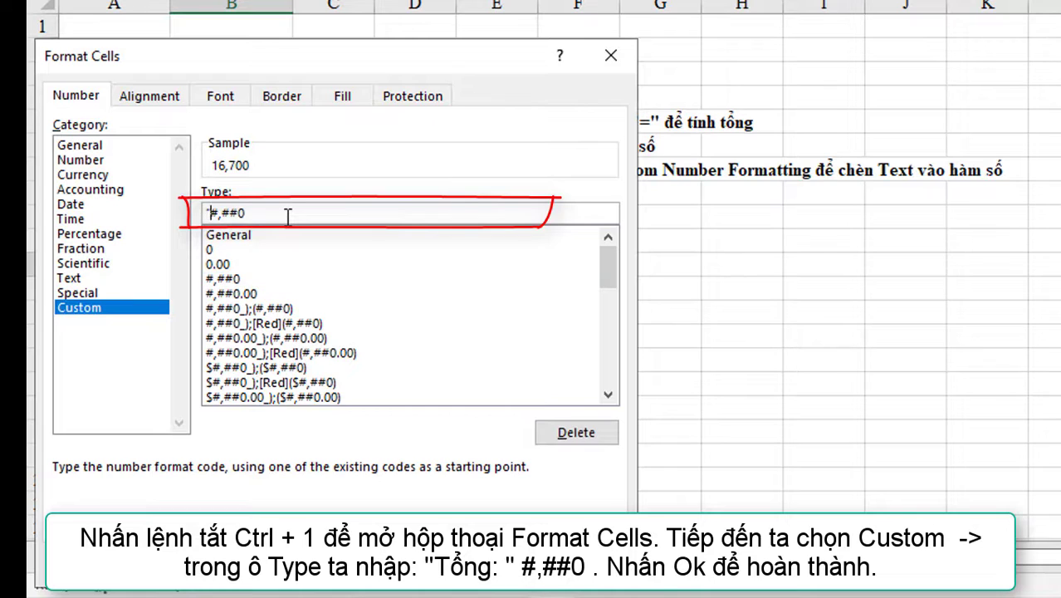
type("Tổng")
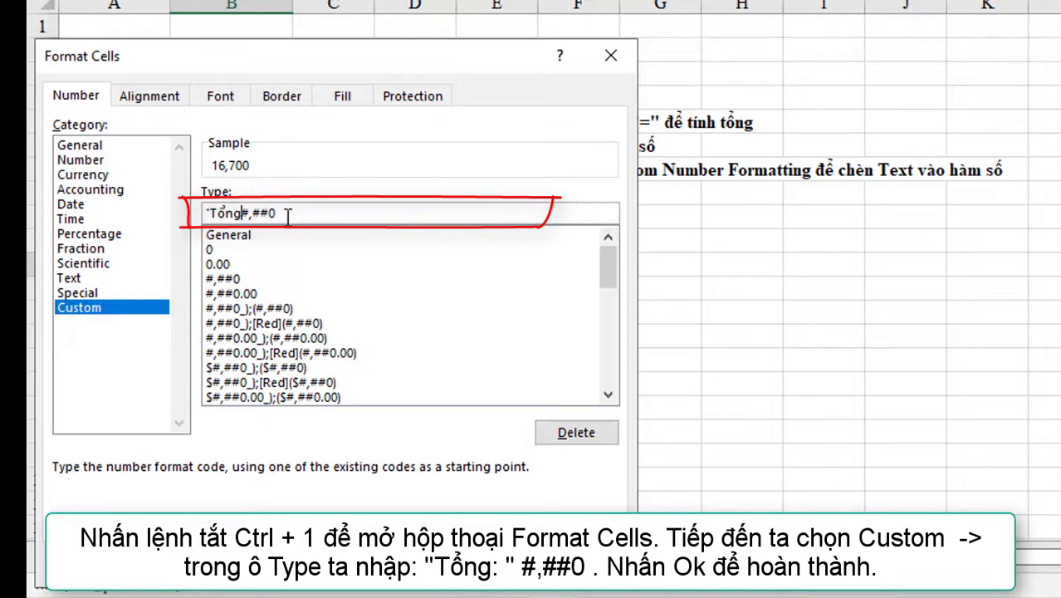
type(":")
type(" \"")
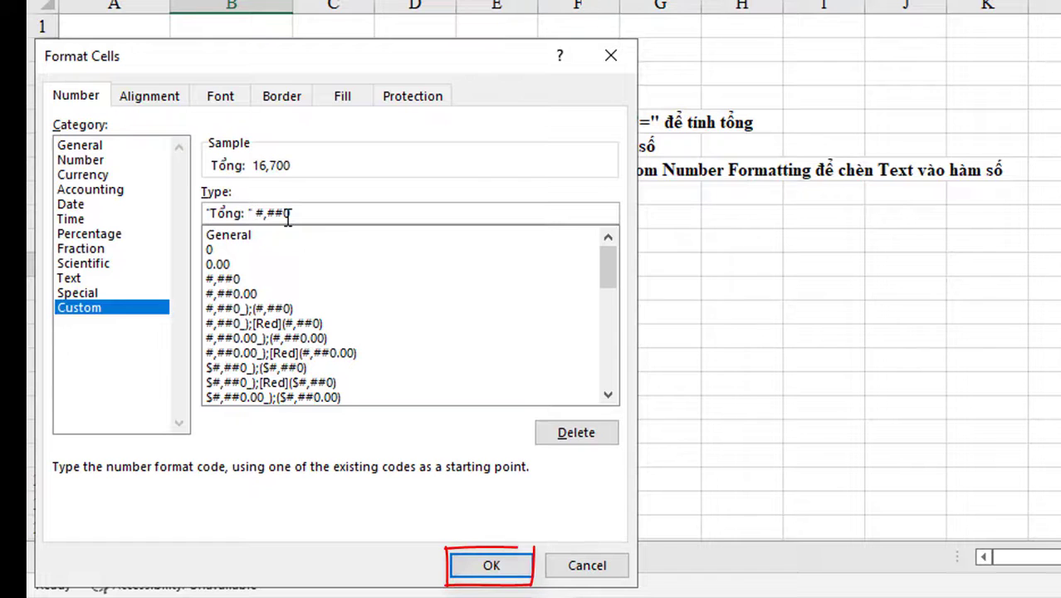
Apply the "Tổng: " #,##0 format so B11 reads 'Tổng: 16,700'
key("Return")
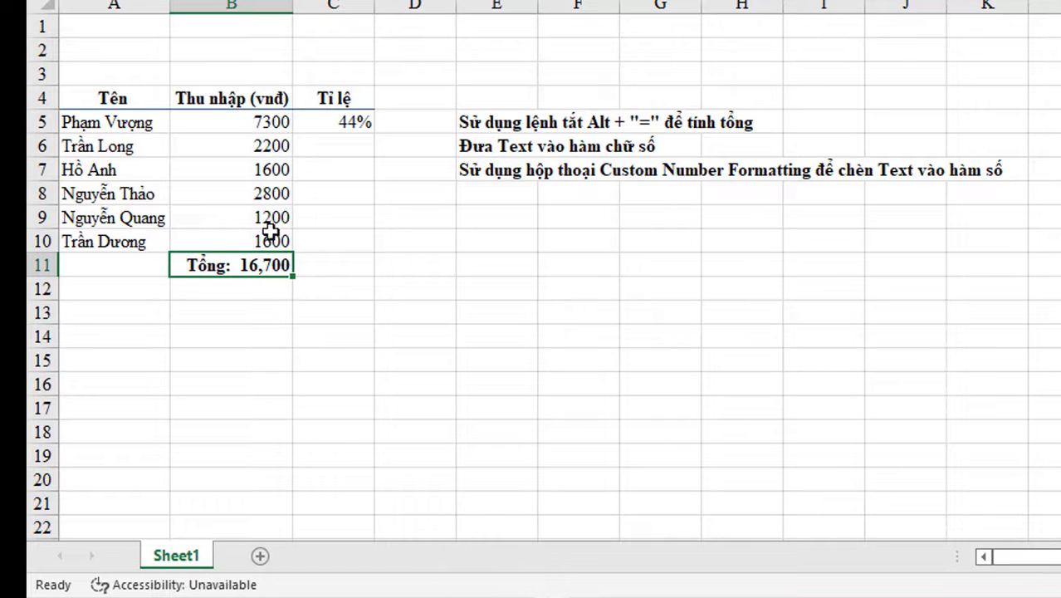